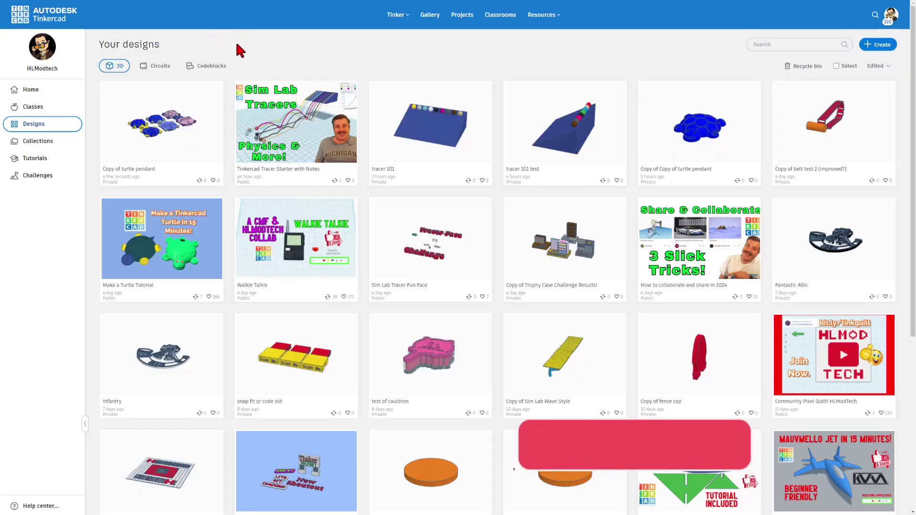
# - Open the Copy of turtle pendant design in the Tinkercad editor
pyautogui.click(171, 239)
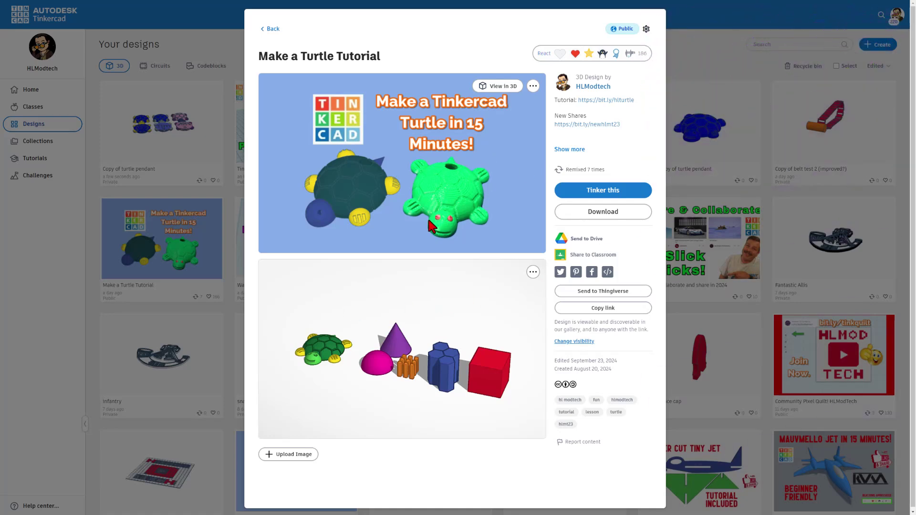
pyautogui.click(242, 229)
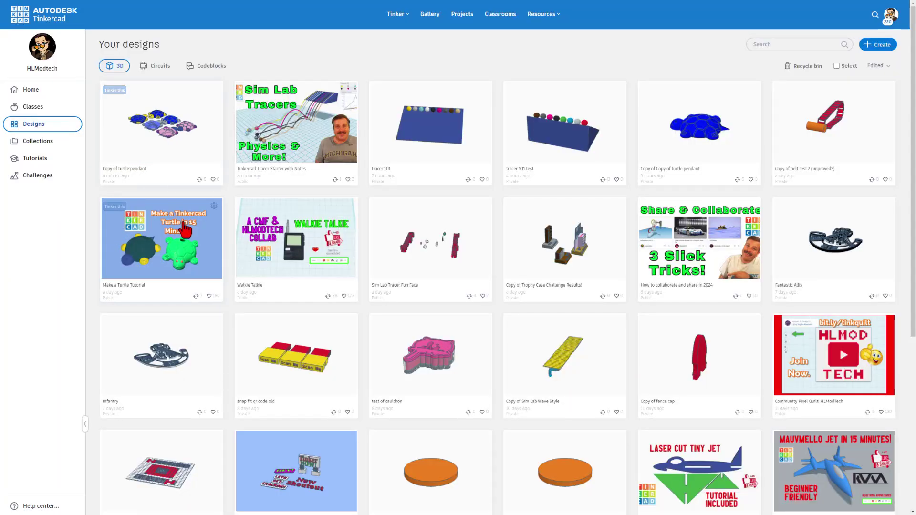
pyautogui.click(212, 207)
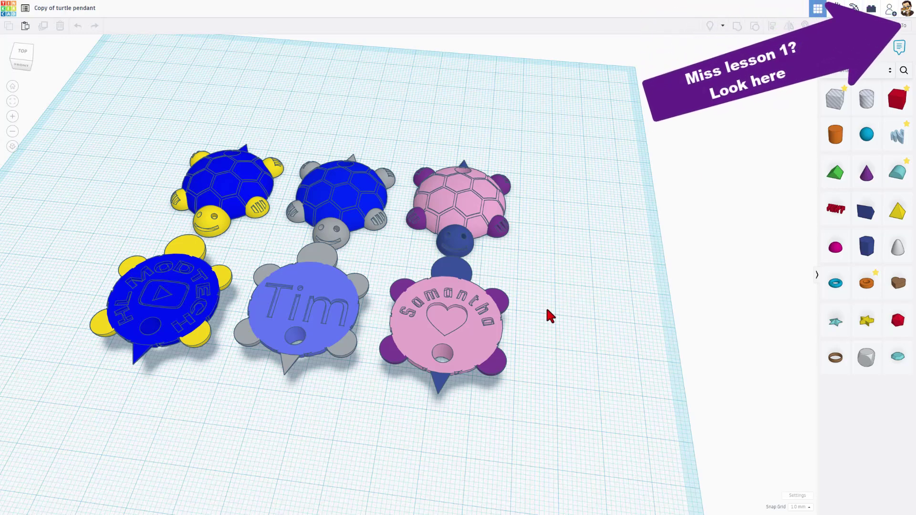
pyautogui.scroll(2, 224, 206)
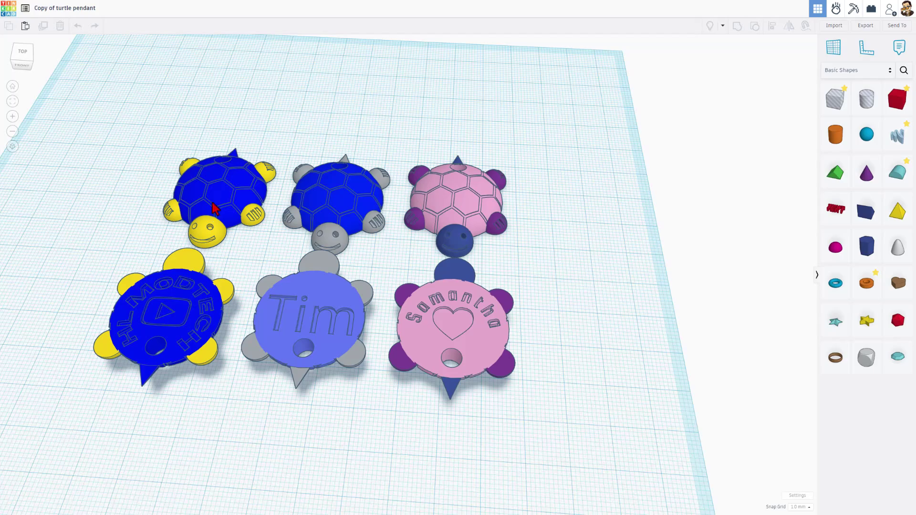
# - Tilt to an overhead view and box-select the three name pendants
pyautogui.moveTo(214, 208)
pyautogui.mouseDown(button='right')
pyautogui.moveTo(309, 287)
pyautogui.moveTo(194, 317)
pyautogui.mouseUp(button='right')
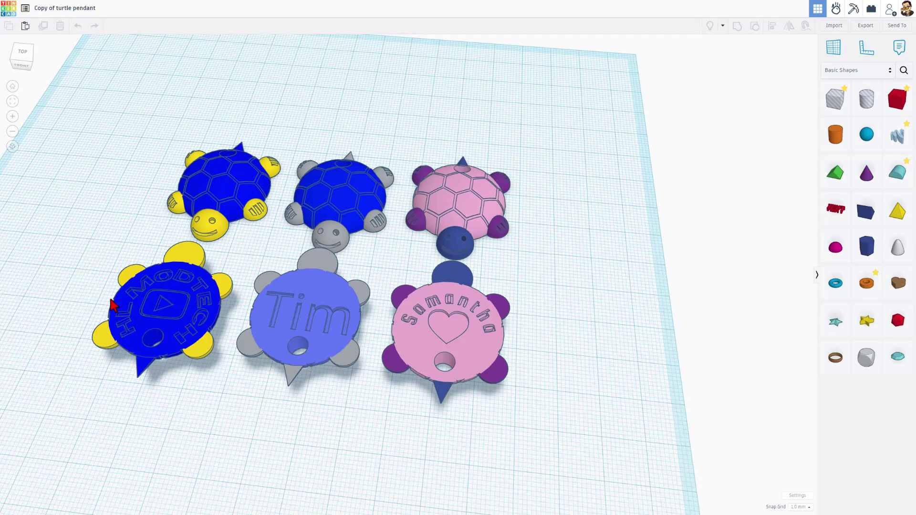
pyautogui.moveTo(92, 290)
pyautogui.mouseDown()
pyautogui.moveTo(506, 402)
pyautogui.moveTo(495, 394)
pyautogui.mouseUp()
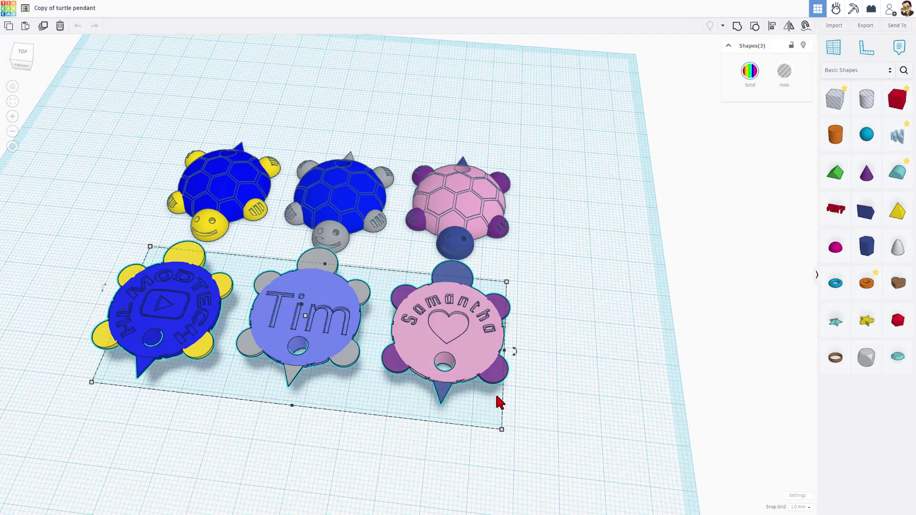
pyautogui.moveTo(461, 384)
pyautogui.mouseDown(button='right')
pyautogui.moveTo(498, 188)
pyautogui.moveTo(486, 395)
pyautogui.mouseUp(button='right')
# - Ungroup the yellow-and-blue turtle and view its parts from below the workplane
pyautogui.click(199, 211)
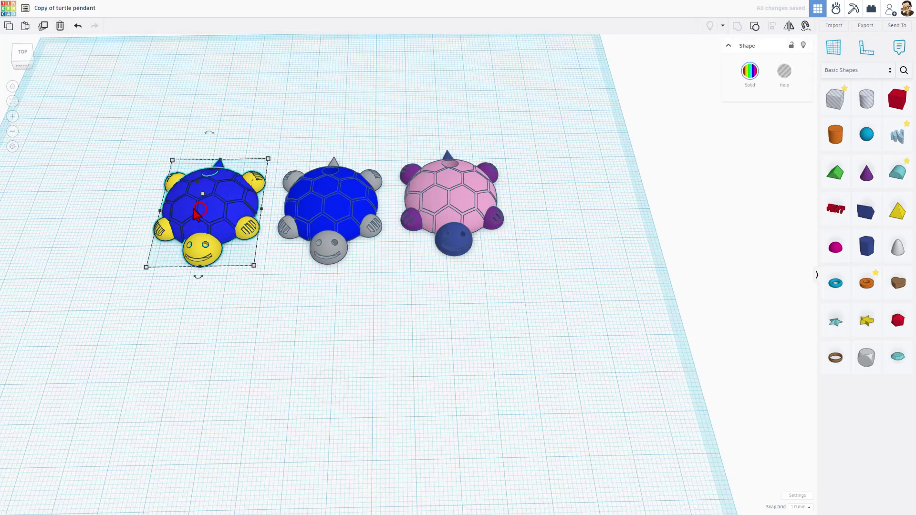
pyautogui.click(754, 26)
pyautogui.click(427, 282)
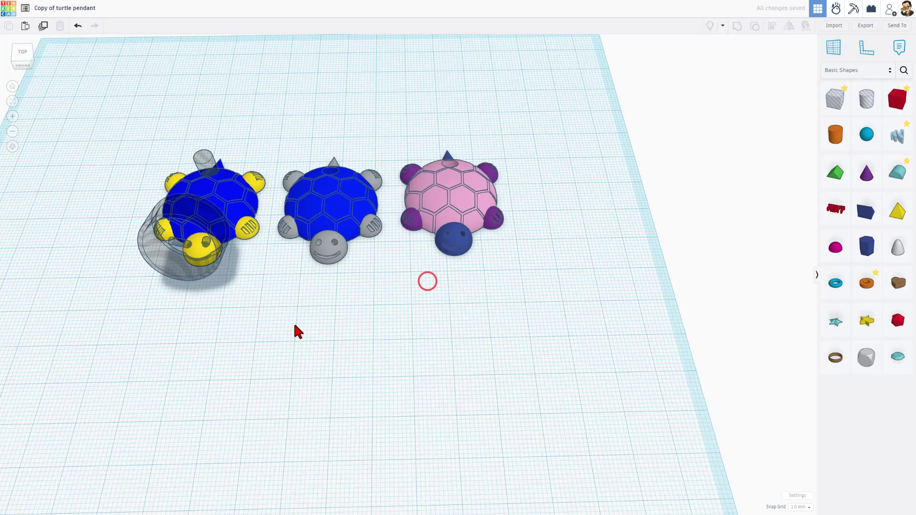
pyautogui.moveTo(295, 327)
pyautogui.mouseDown(button='right')
pyautogui.moveTo(138, 297)
pyautogui.moveTo(211, 178)
pyautogui.moveTo(229, 287)
pyautogui.moveTo(225, 225)
pyautogui.moveTo(215, 216)
pyautogui.moveTo(225, 222)
pyautogui.mouseUp(button='right')
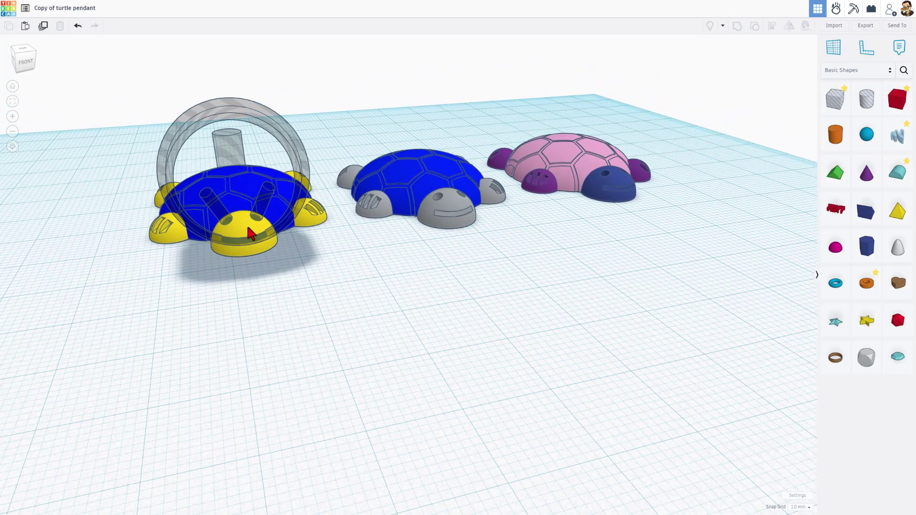
pyautogui.moveTo(230, 237)
pyautogui.mouseDown(button='right')
pyautogui.moveTo(235, 281)
pyautogui.moveTo(221, 198)
pyautogui.moveTo(230, 285)
pyautogui.mouseUp(button='right')
pyautogui.scroll(3, 230, 284)
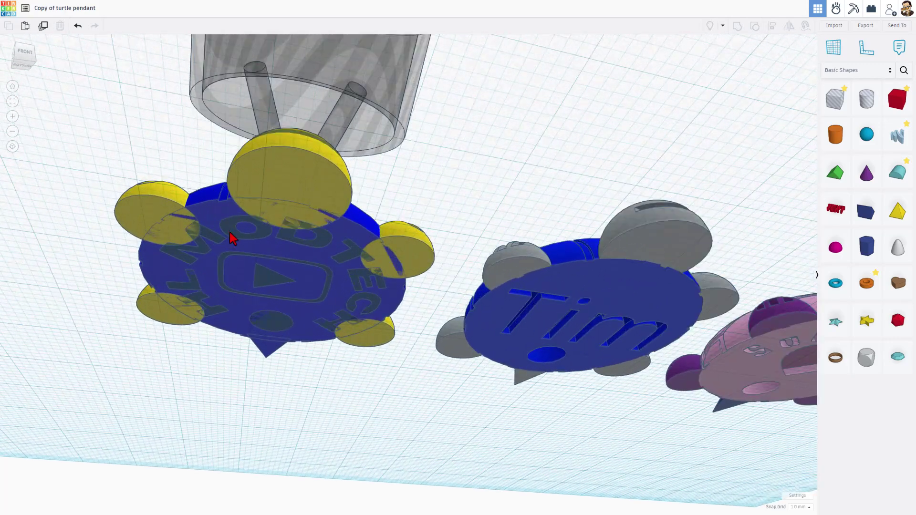
# - Duplicate the HLMODTECH lettering, colour the copy pink (ff00a8) and lock it
pyautogui.click(230, 233)
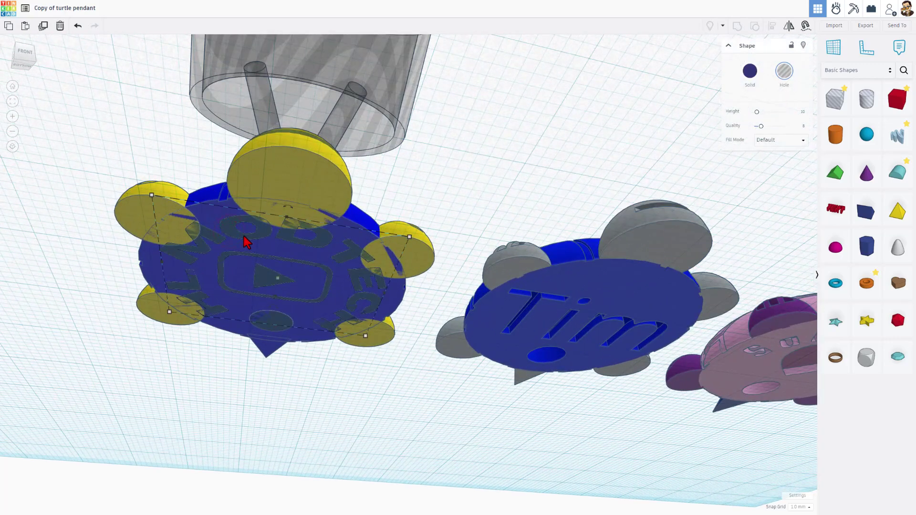
pyautogui.hotkey('ctrl', 'd')
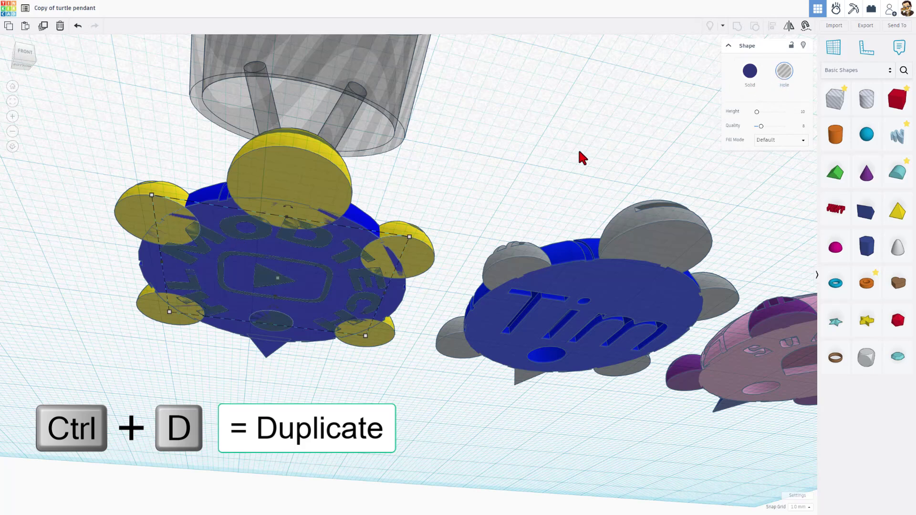
pyautogui.click(748, 74)
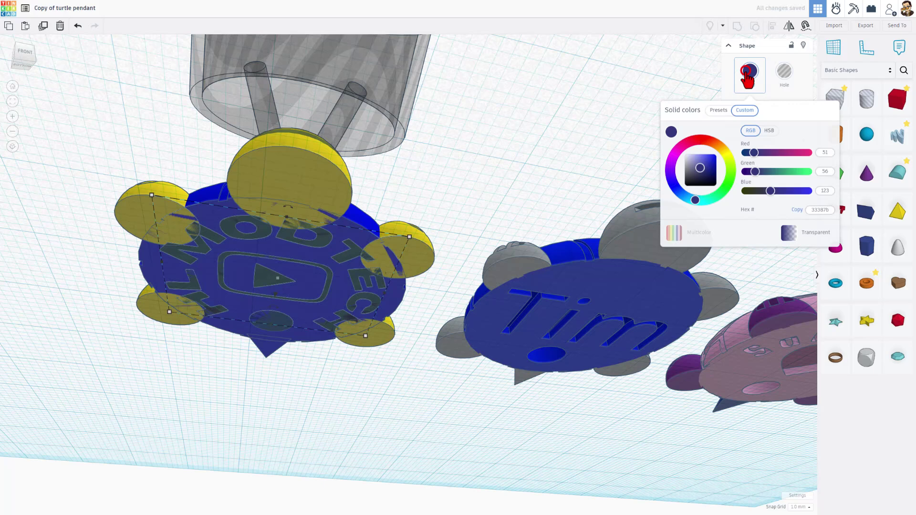
pyautogui.click(680, 146)
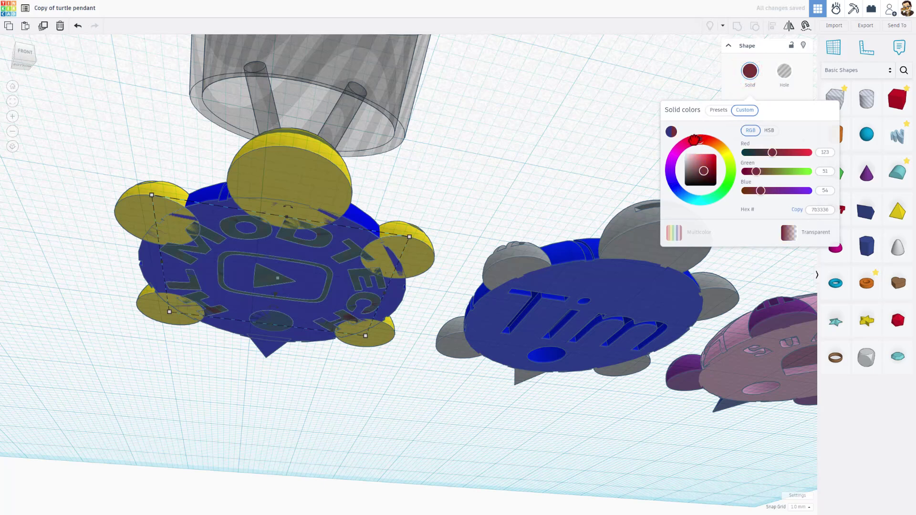
pyautogui.moveTo(696, 171); pyautogui.dragTo(713, 157)
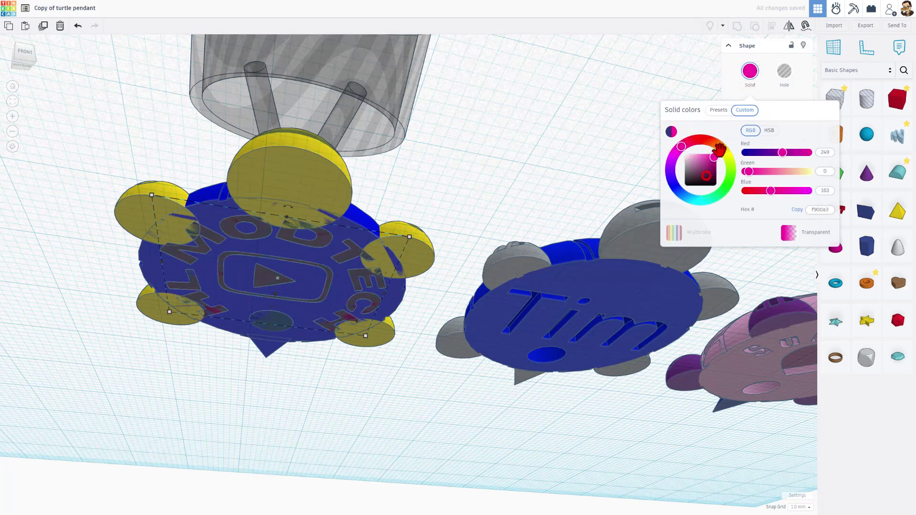
pyautogui.click(731, 91)
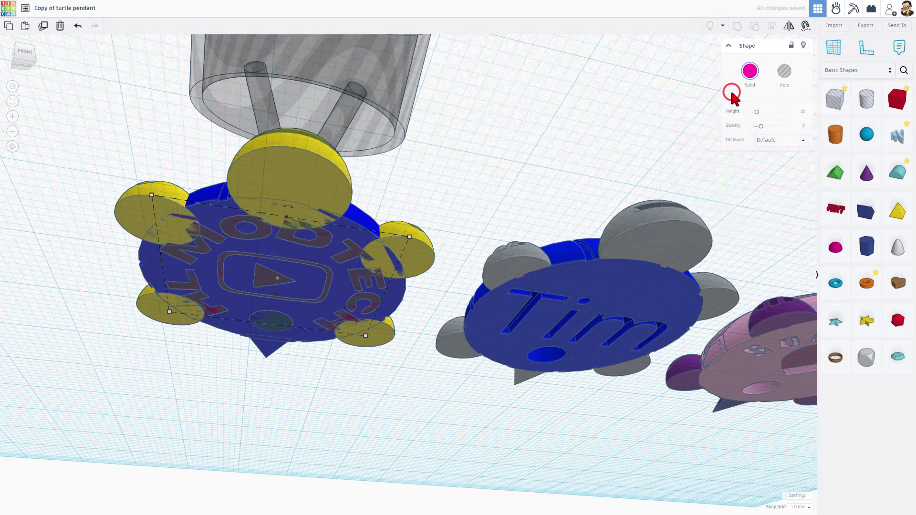
pyautogui.click(790, 49)
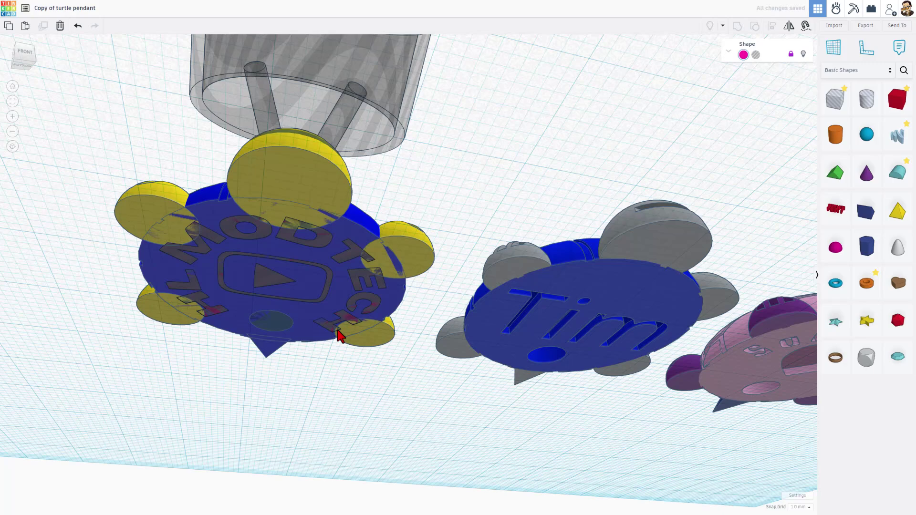
pyautogui.moveTo(339, 337); pyautogui.dragTo(372, 386, button='right')
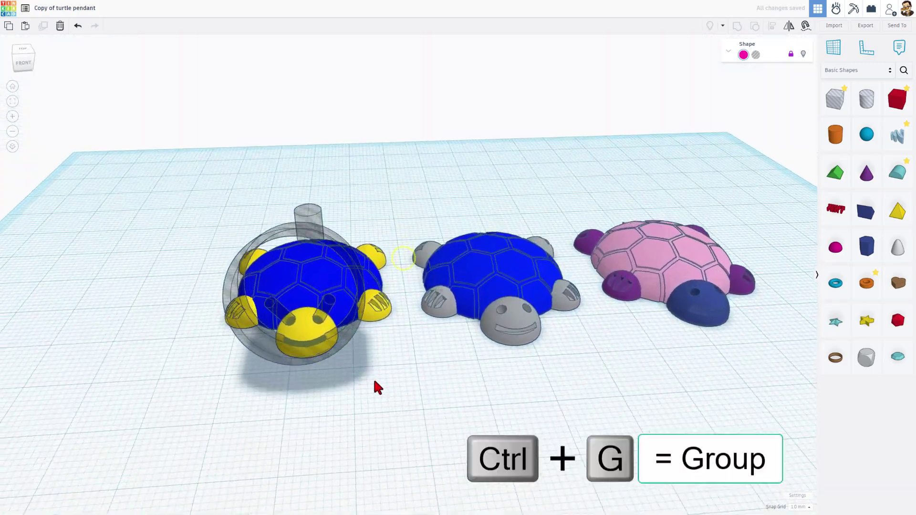
# - Box-select the left turtle's parts and regroup them
pyautogui.click(147, 236)
pyautogui.moveTo(165, 186)
pyautogui.mouseDown()
pyautogui.moveTo(354, 415)
pyautogui.moveTo(365, 411)
pyautogui.mouseUp()
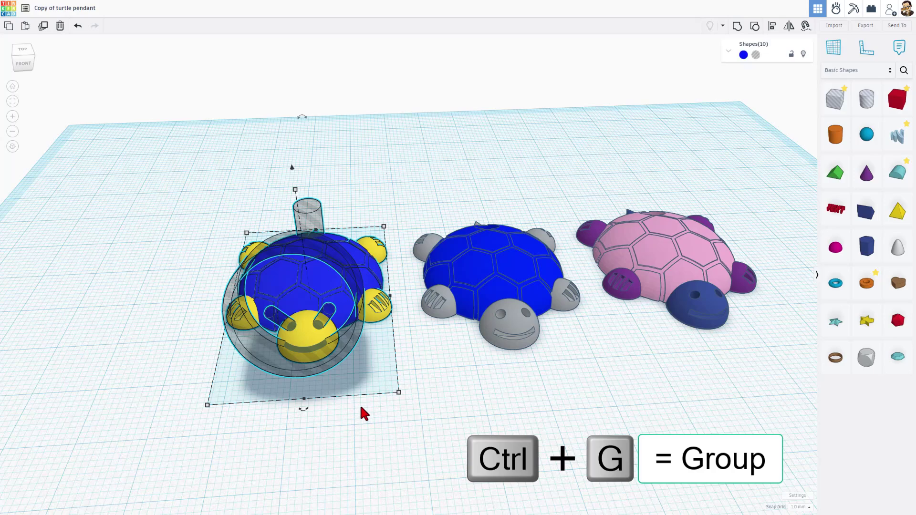
pyautogui.hotkey('ctrl', 'g')
pyautogui.scroll(2, 349, 395)
# - From below the workplane, unlock the pink lettering and select only it
pyautogui.moveTo(358, 267); pyautogui.dragTo(334, 249, button='right')
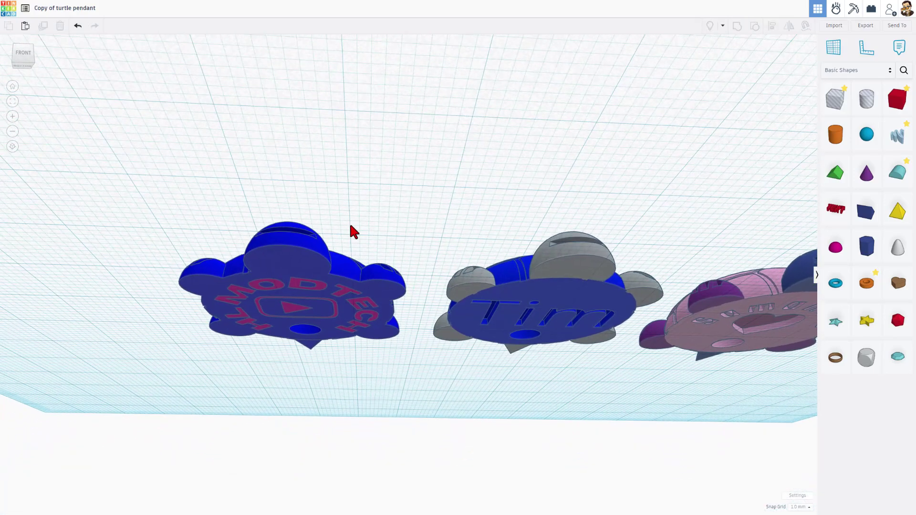
pyautogui.click(307, 261)
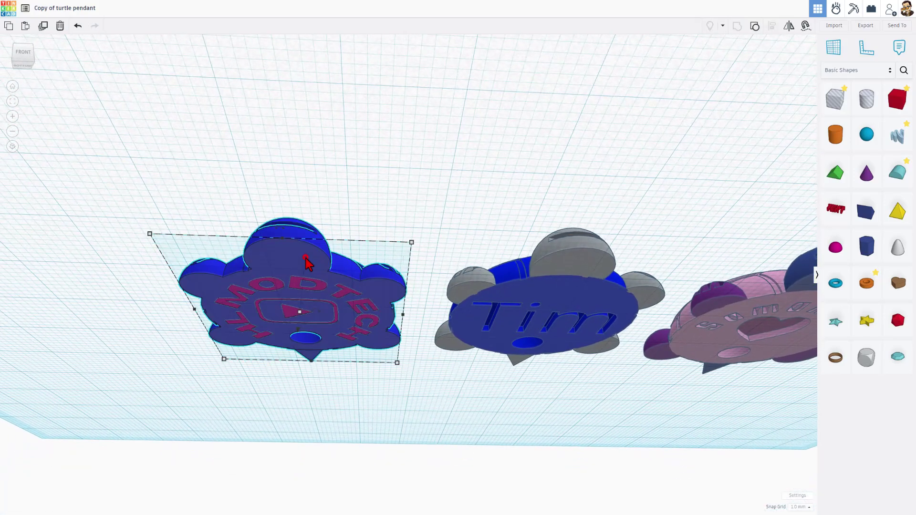
pyautogui.click(299, 289)
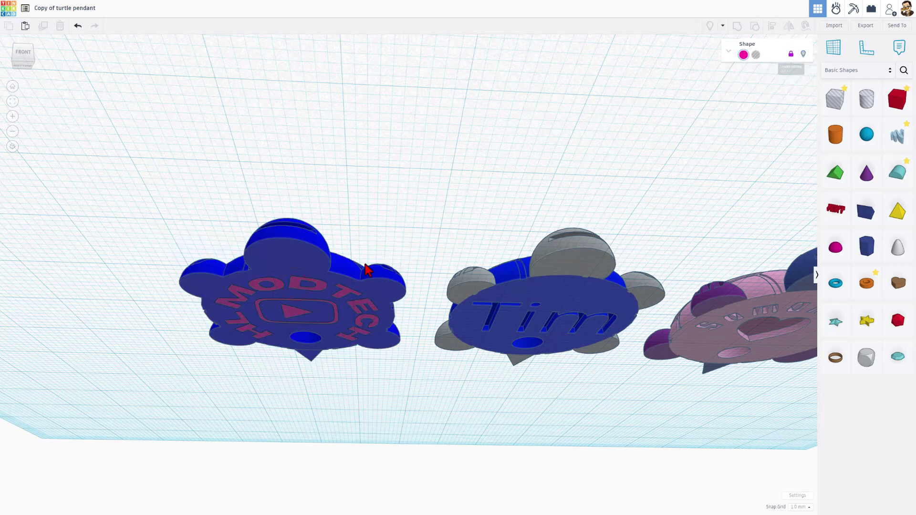
pyautogui.scroll(1, 369, 266)
pyautogui.click(790, 55)
pyautogui.click(518, 229)
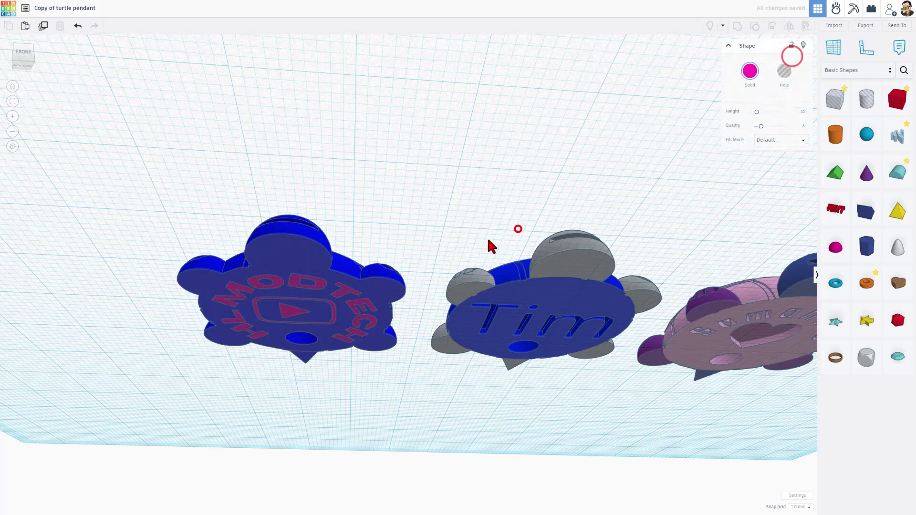
pyautogui.click(319, 288)
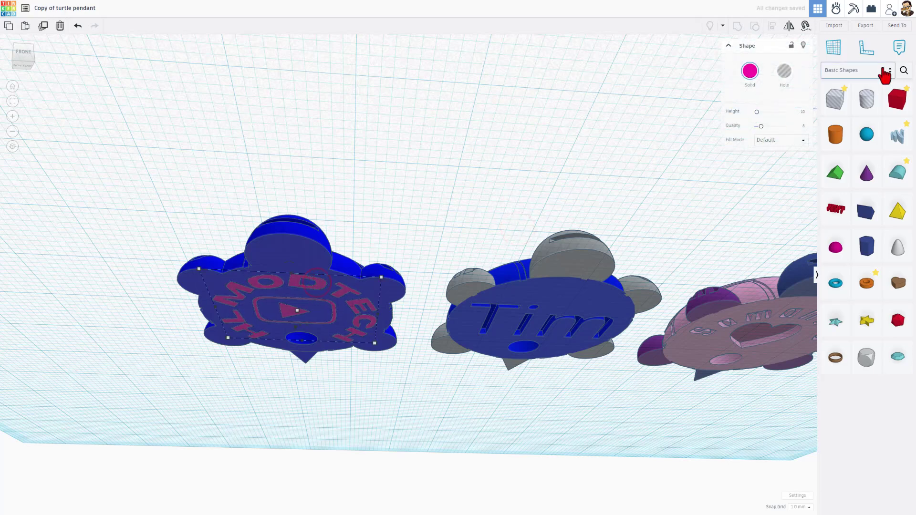
# - Export the selected lettering as STL, saved as 'words turtle pendant.stl' in 3dmodeling
pyautogui.click(864, 29)
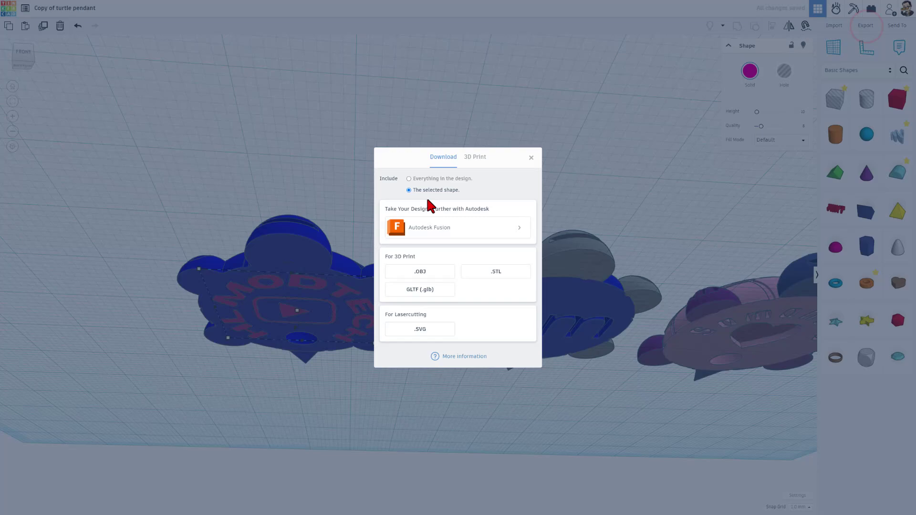
pyautogui.click(472, 277)
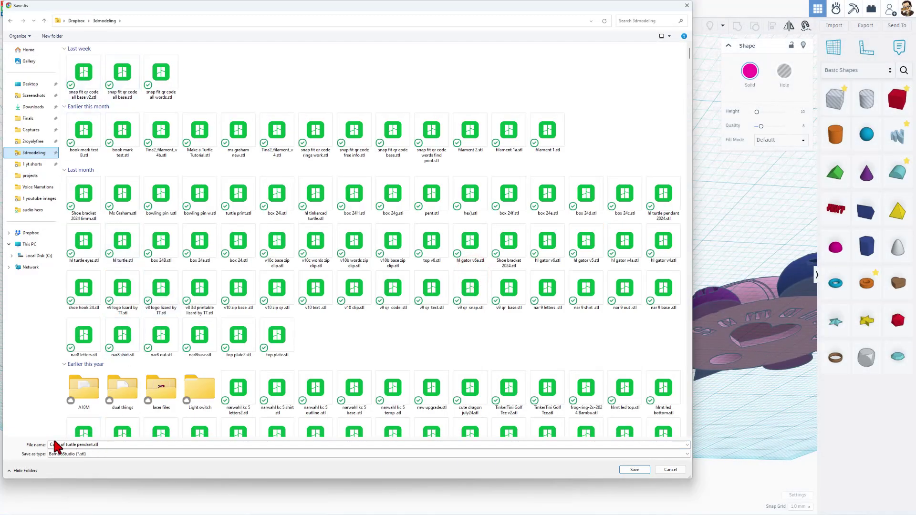
pyautogui.click(63, 446)
pyautogui.moveTo(63, 446); pyautogui.dragTo(11, 444)
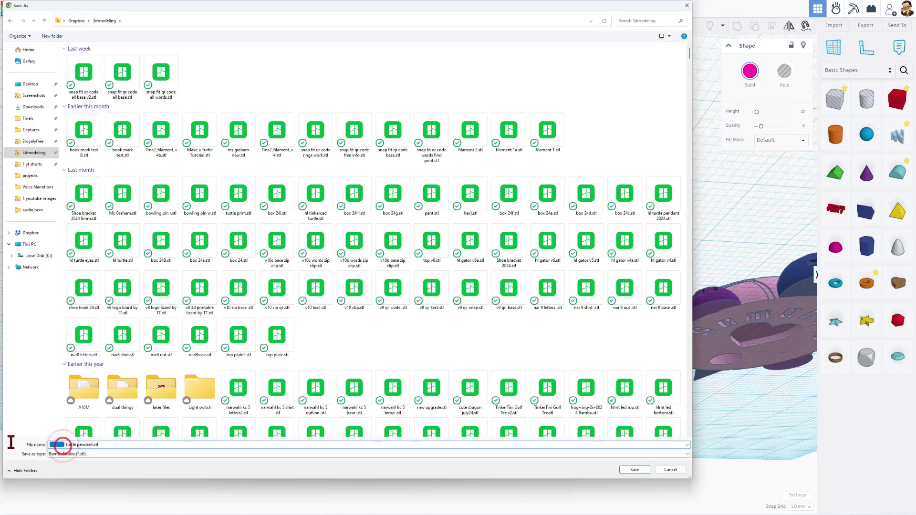
pyautogui.write('words')
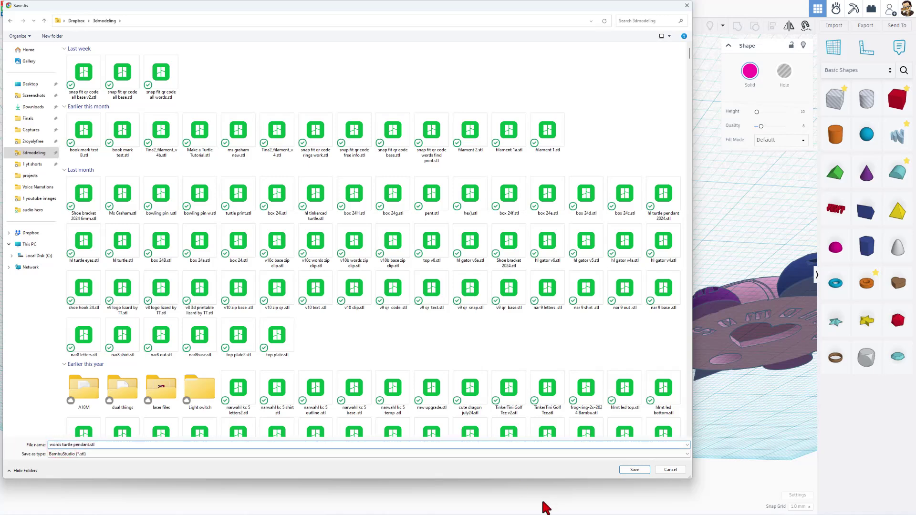
pyautogui.click(634, 469)
# - Export only the pendant base as STL, saved as 'base turtle pendant.stl'
pyautogui.click(339, 249)
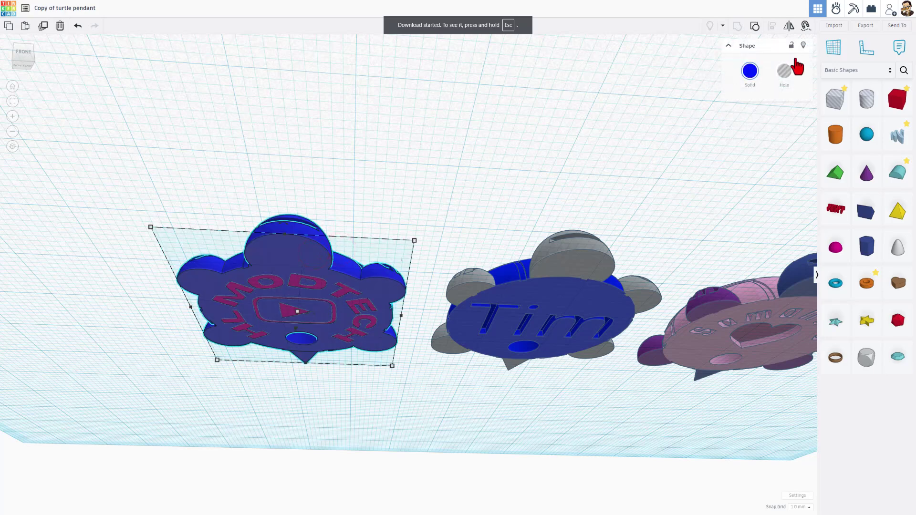
pyautogui.click(865, 26)
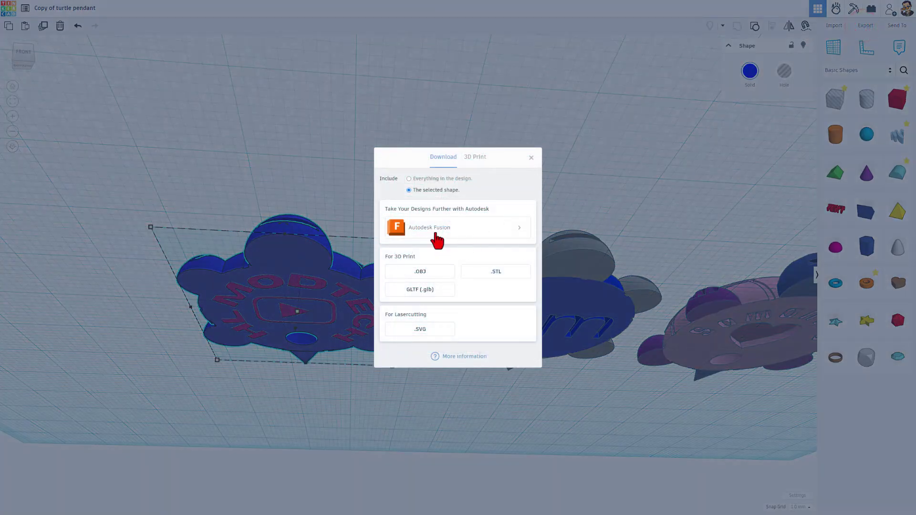
pyautogui.click(496, 272)
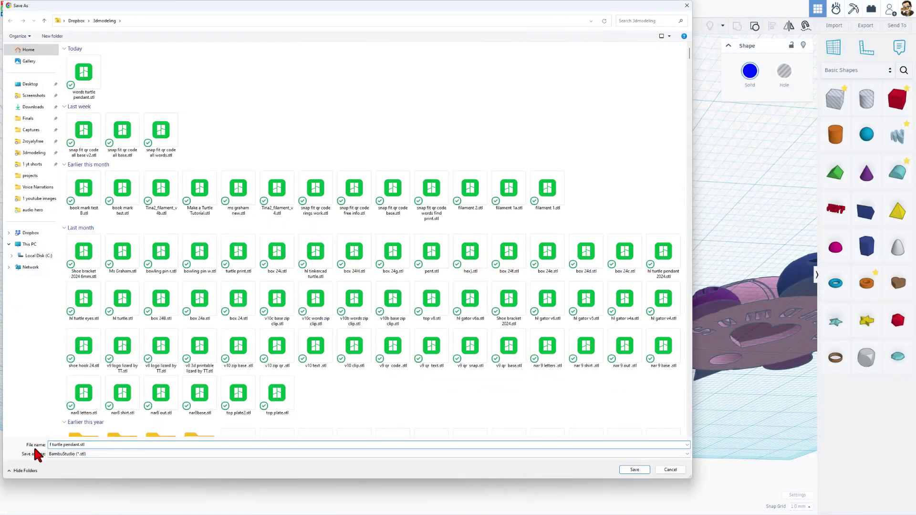
pyautogui.write('base')
pyautogui.click(634, 471)
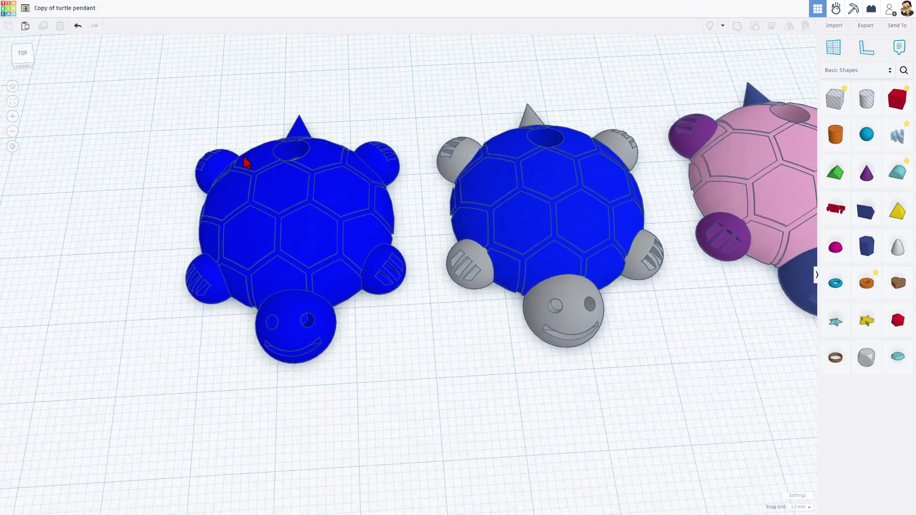
pyautogui.moveTo(380, 389)
pyautogui.mouseDown(button='right')
pyautogui.moveTo(387, 301)
pyautogui.moveTo(383, 382)
pyautogui.mouseUp(button='right')
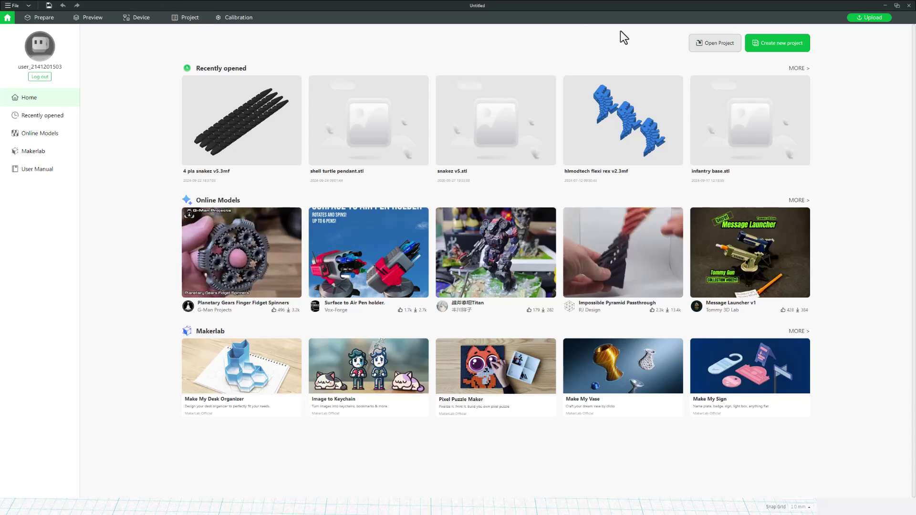
# - Create a new Bambu Studio project and import both turtle pendant STLs
pyautogui.click(777, 43)
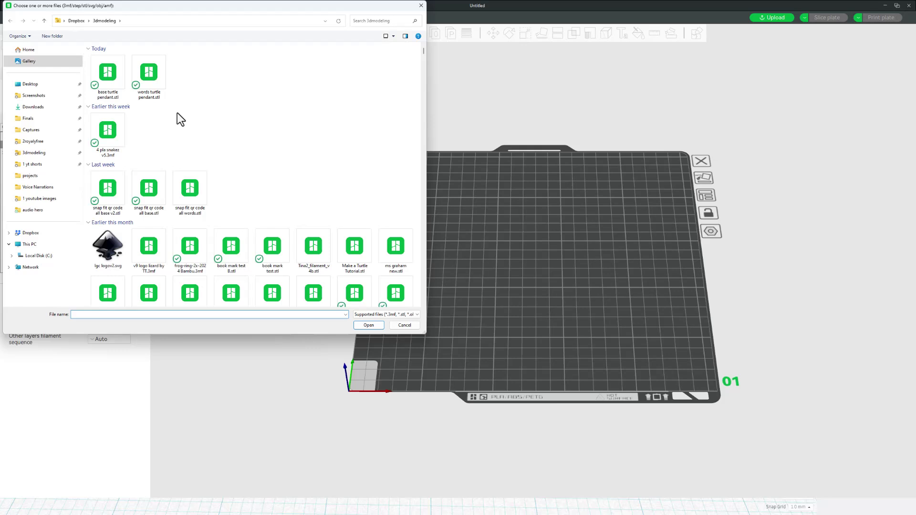
pyautogui.moveTo(199, 69)
pyautogui.mouseDown()
pyautogui.moveTo(150, 85)
pyautogui.moveTo(100, 82)
pyautogui.mouseUp()
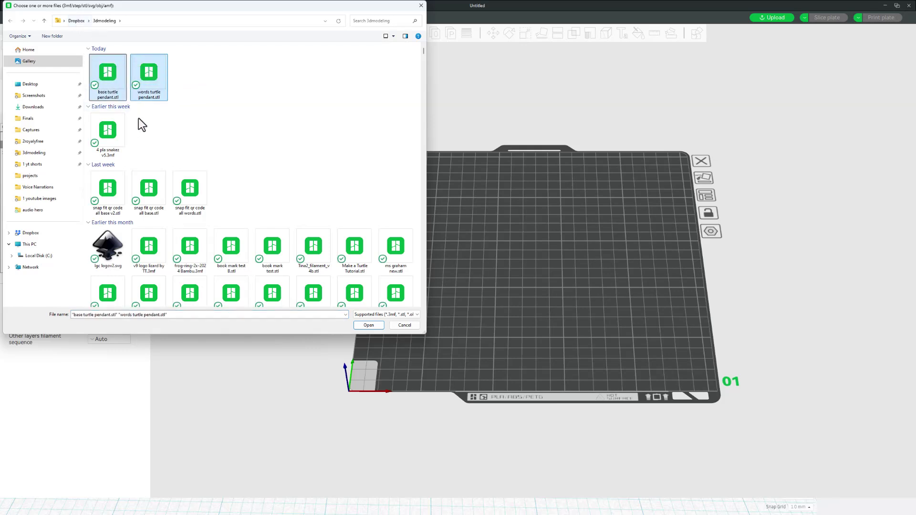
pyautogui.click(369, 325)
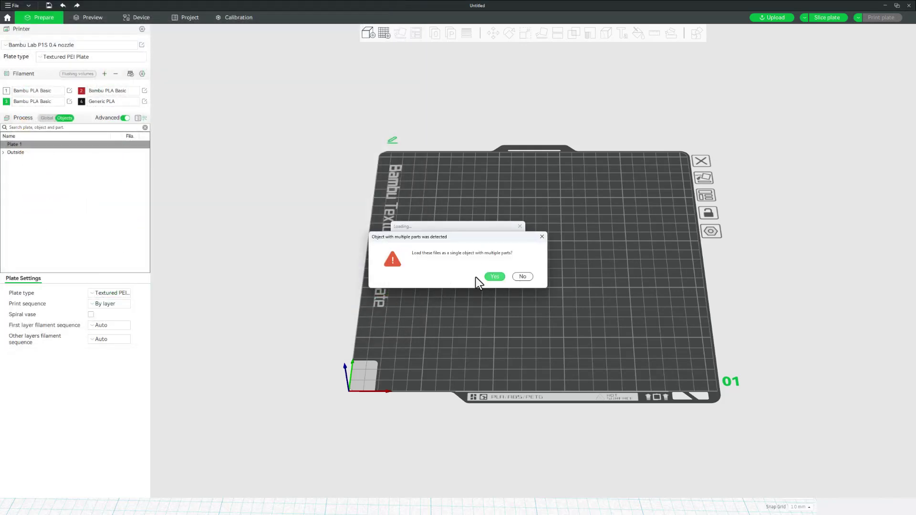
# - Load the two files as one multi-part object and show the per-object list
pyautogui.click(497, 278)
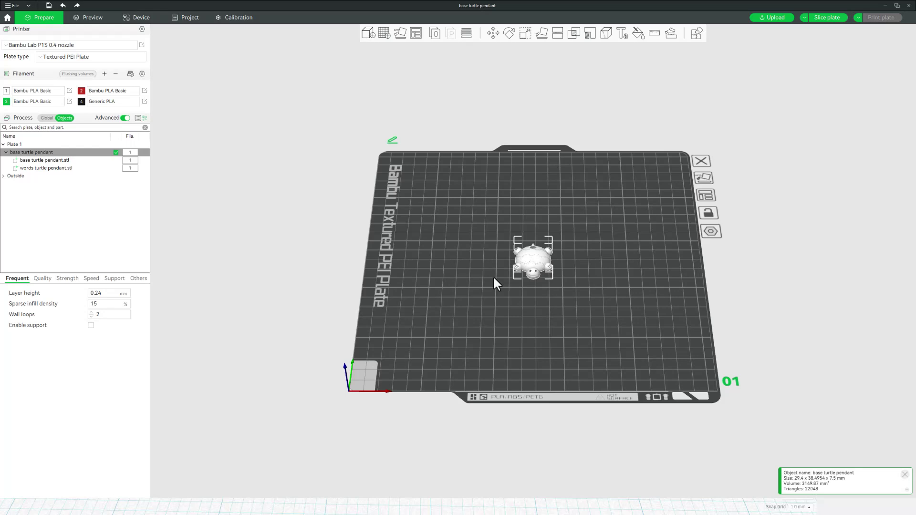
pyautogui.click(48, 118)
pyautogui.click(65, 119)
# - Assign green filament 3 to the base turtle pendant part
pyautogui.click(68, 162)
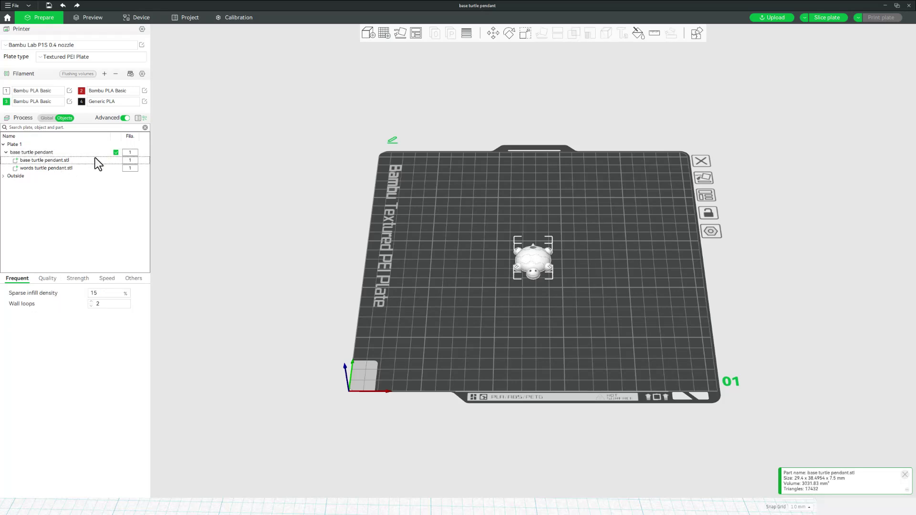
pyautogui.click(136, 159)
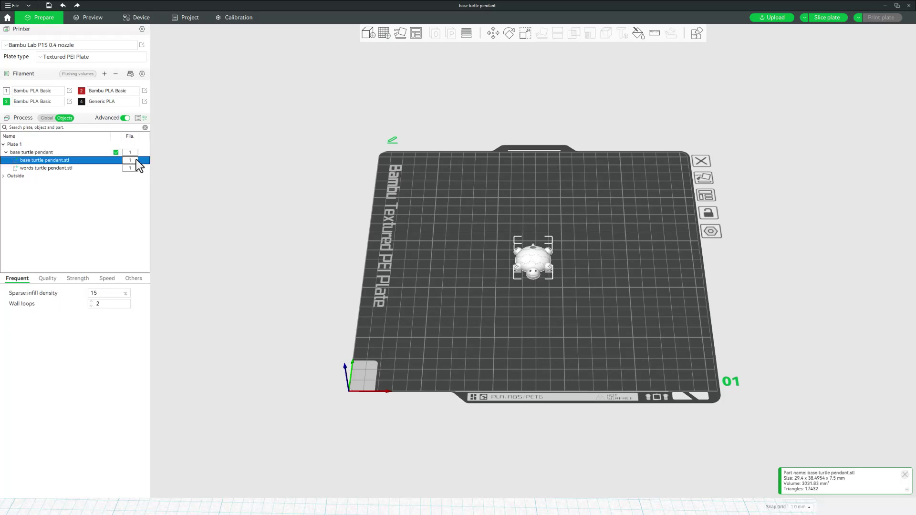
pyautogui.click(130, 194)
pyautogui.press('3')
pyautogui.press('0')
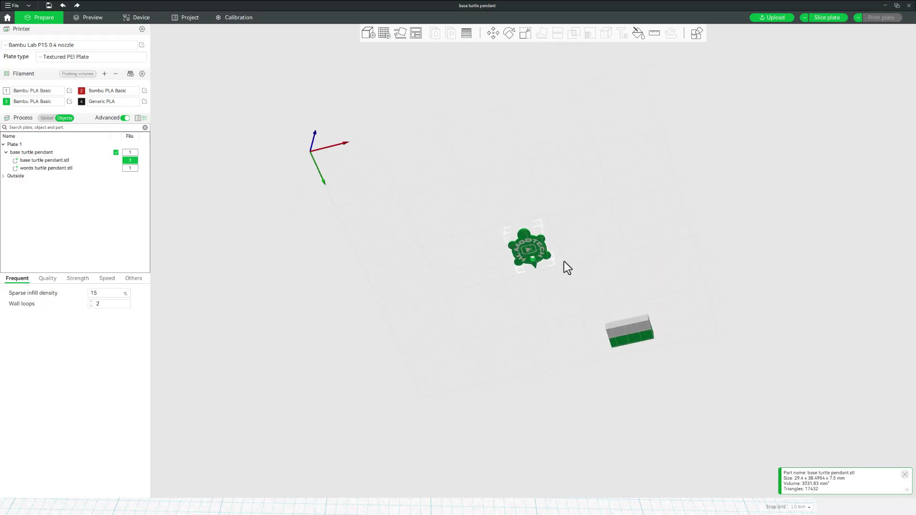
pyautogui.moveTo(564, 262); pyautogui.dragTo(570, 304)
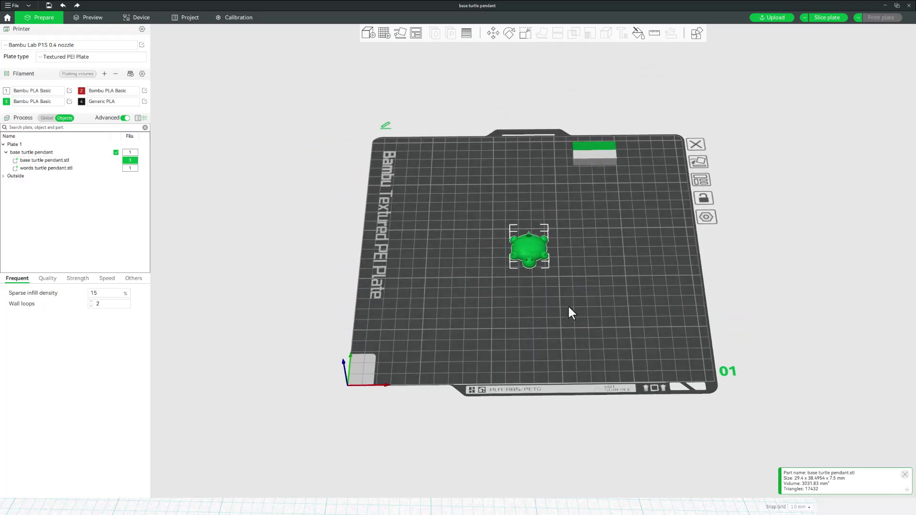
# - Show global settings, view the plate from the top and slice it (24m26s, 5.39 g)
pyautogui.click(46, 118)
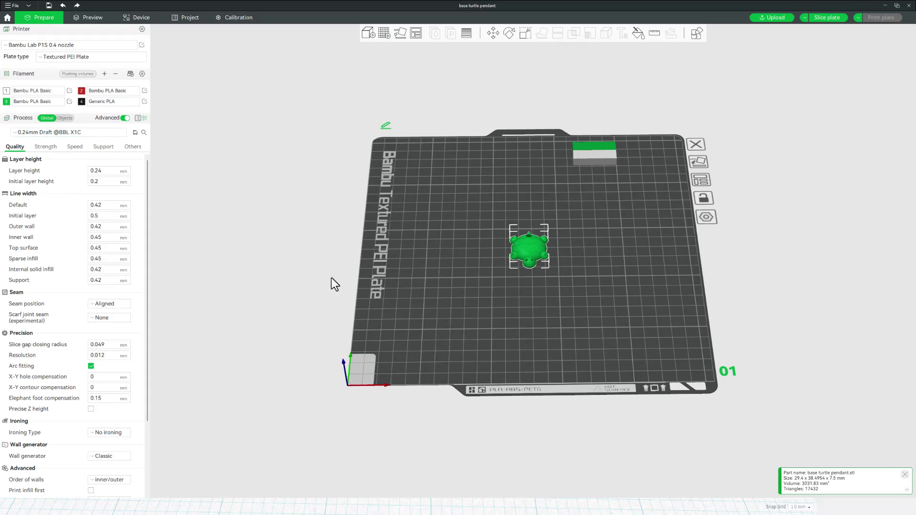
pyautogui.moveTo(527, 313); pyautogui.dragTo(536, 313)
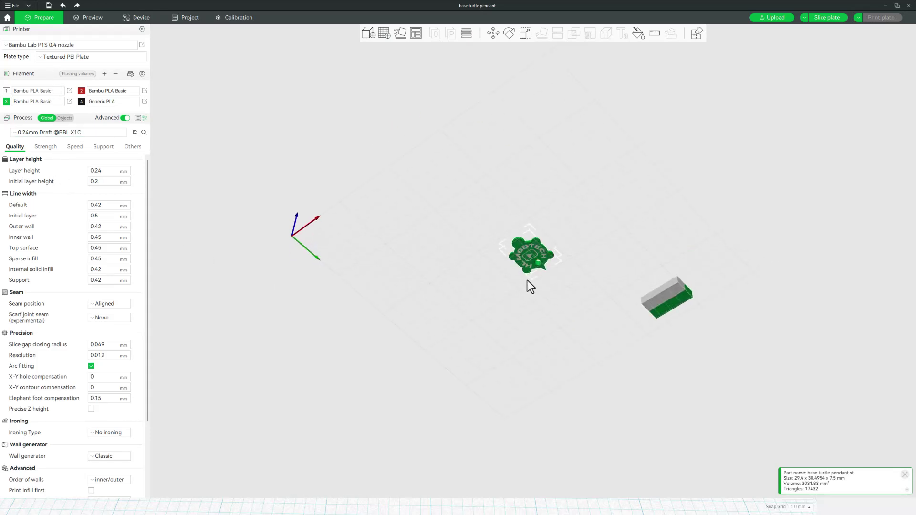
pyautogui.press('1')
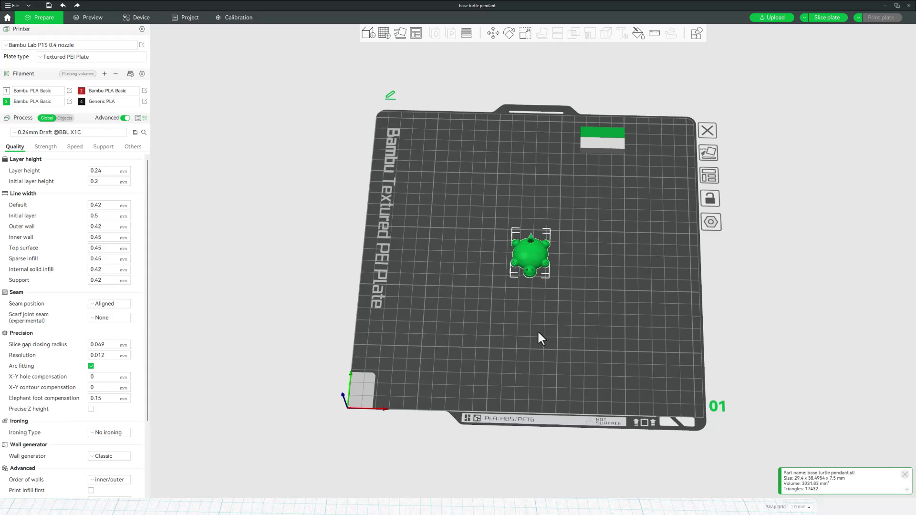
pyautogui.hotkey('ctrl', 'r')
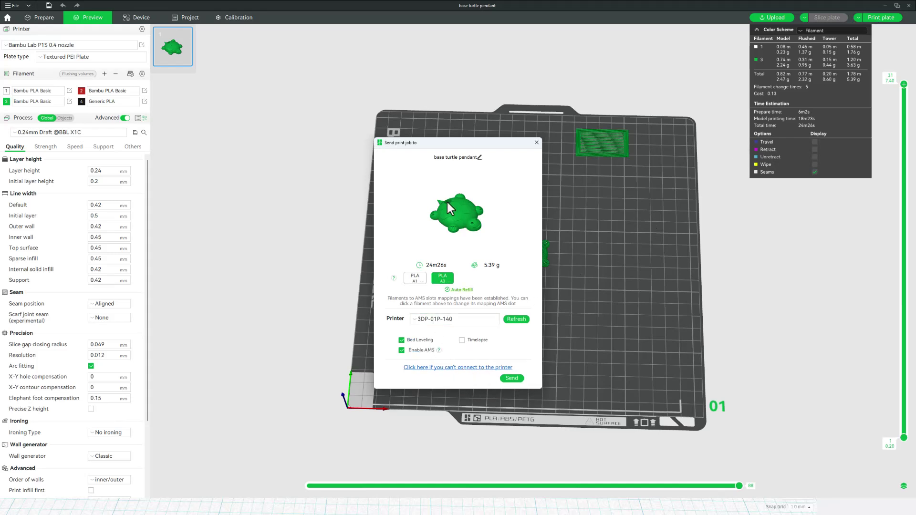
# - Confirm the Send print job dialog to send the turtle pendant to the printer
pyautogui.click(508, 380)
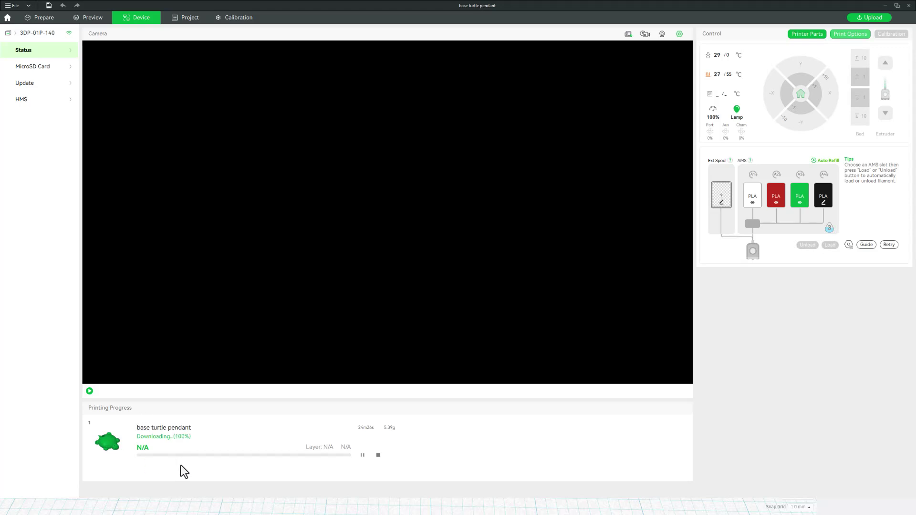
# - Start the printer's live camera feed in Bambu Studio's Device view
pyautogui.click(90, 391)
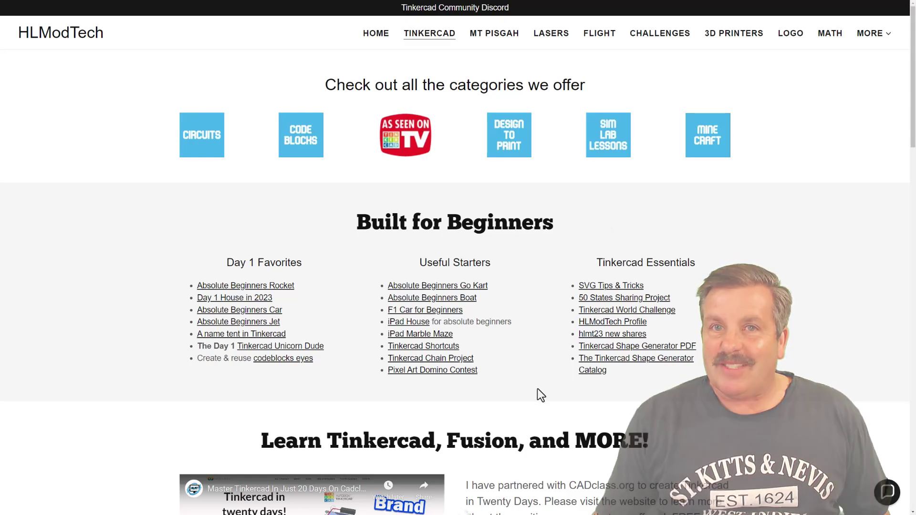
pyautogui.scroll(-2, 536, 373)
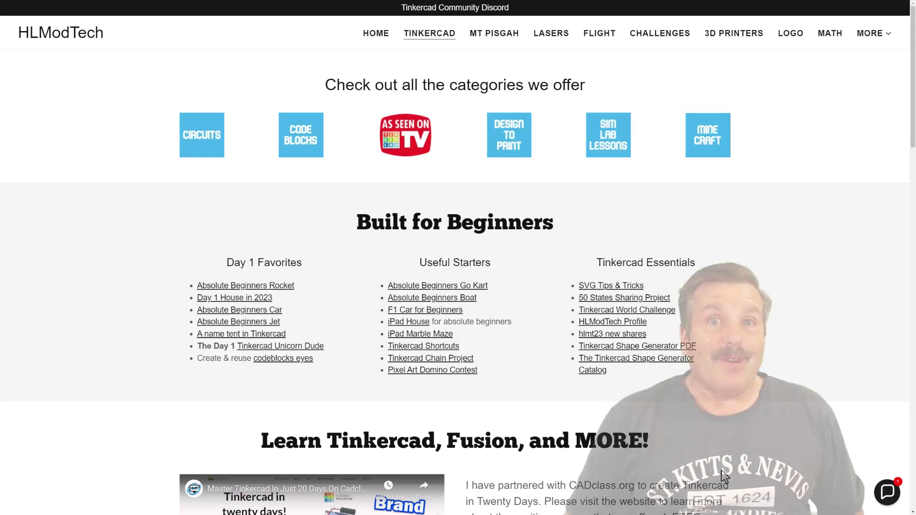
pyautogui.click(882, 501)
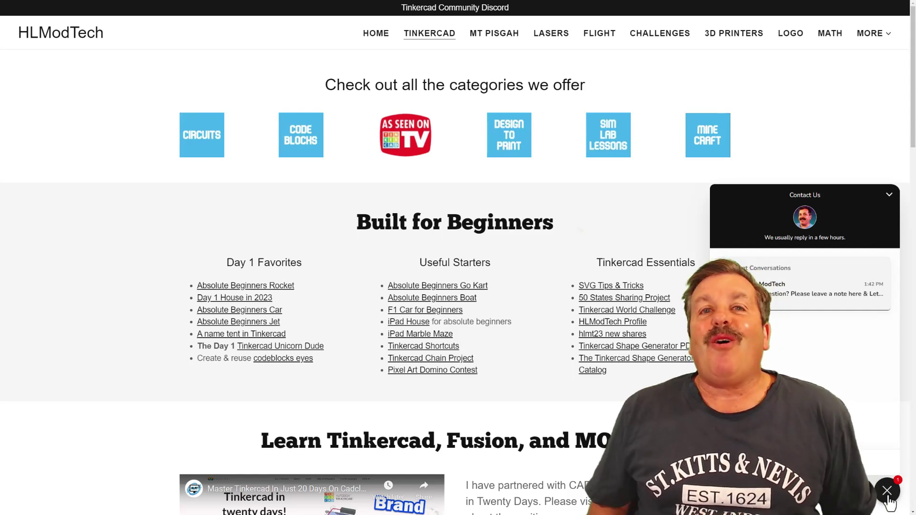
pyautogui.click(888, 491)
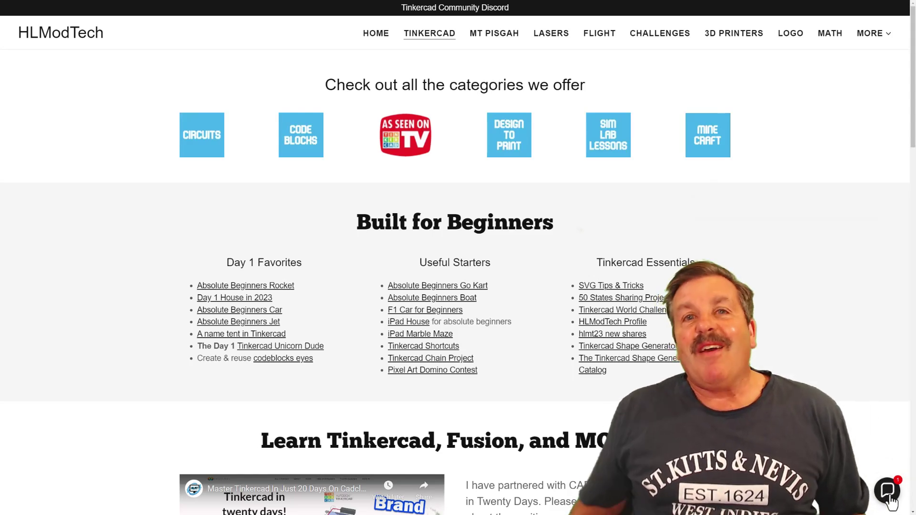